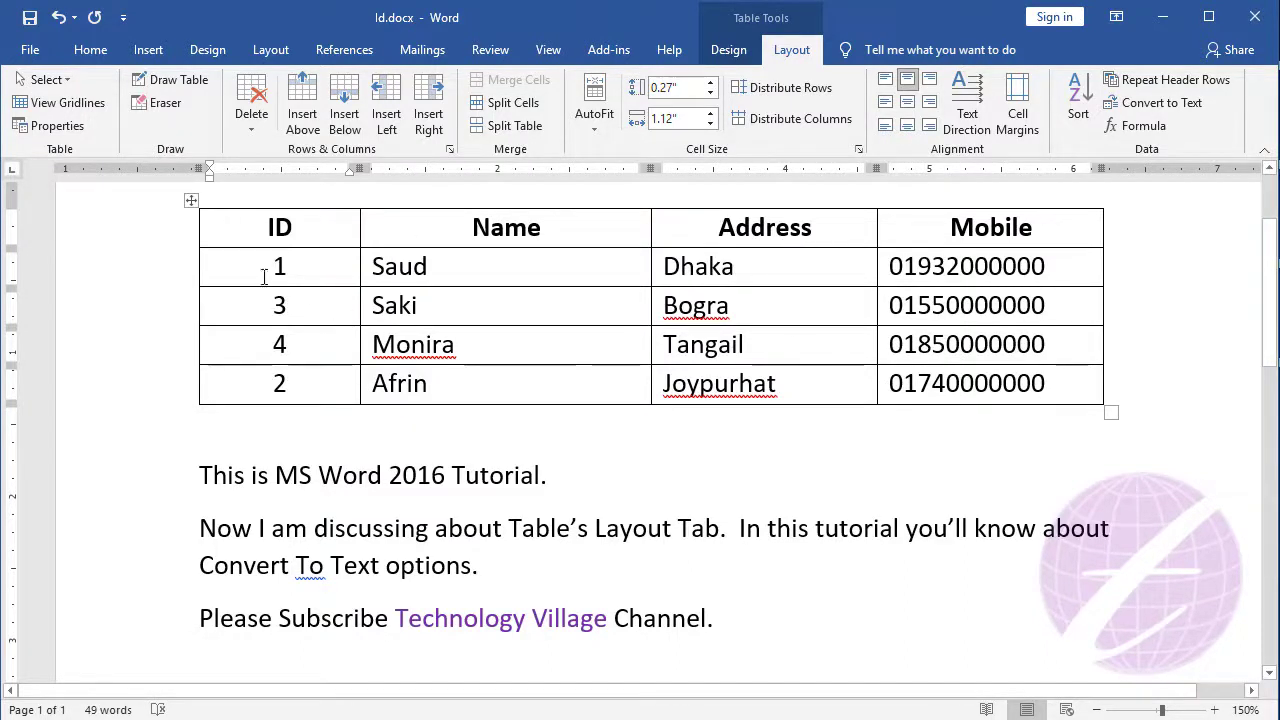
- Convert the whole student table to tab-separated text, then undo to restore the table
left_click(191, 200)
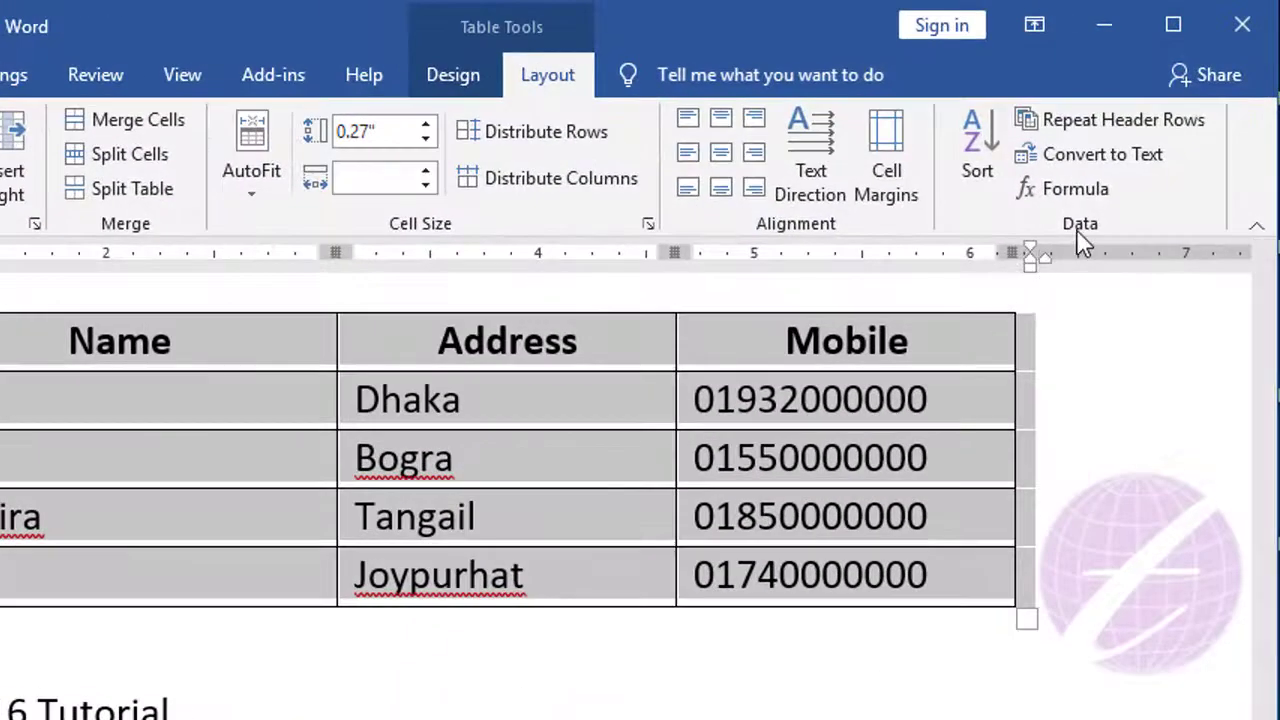
left_click(1117, 160)
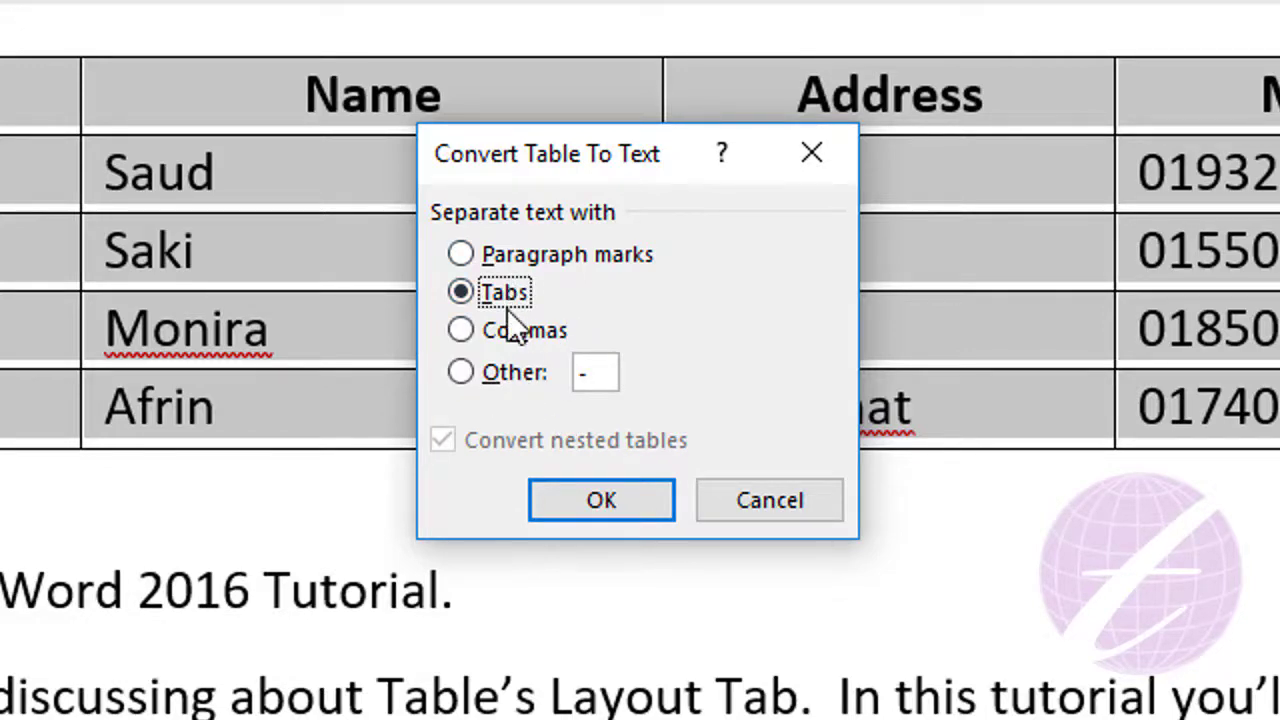
left_click(592, 506)
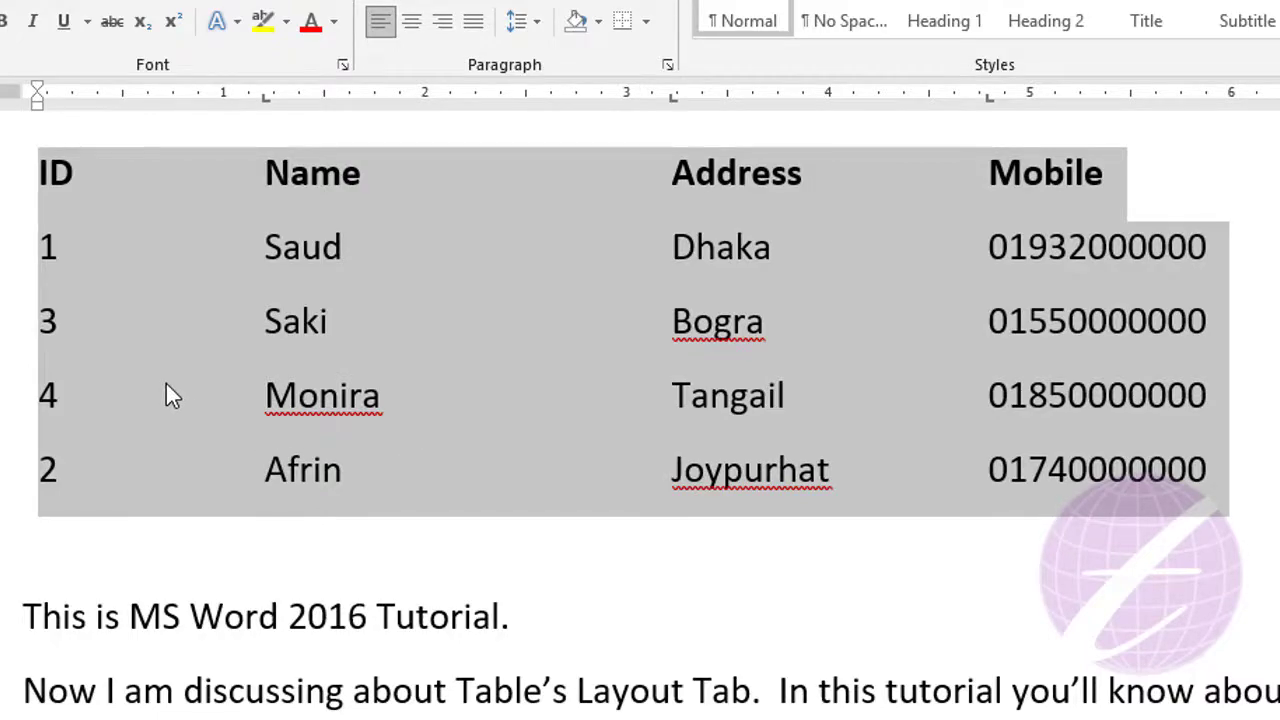
key("ctrl+z")
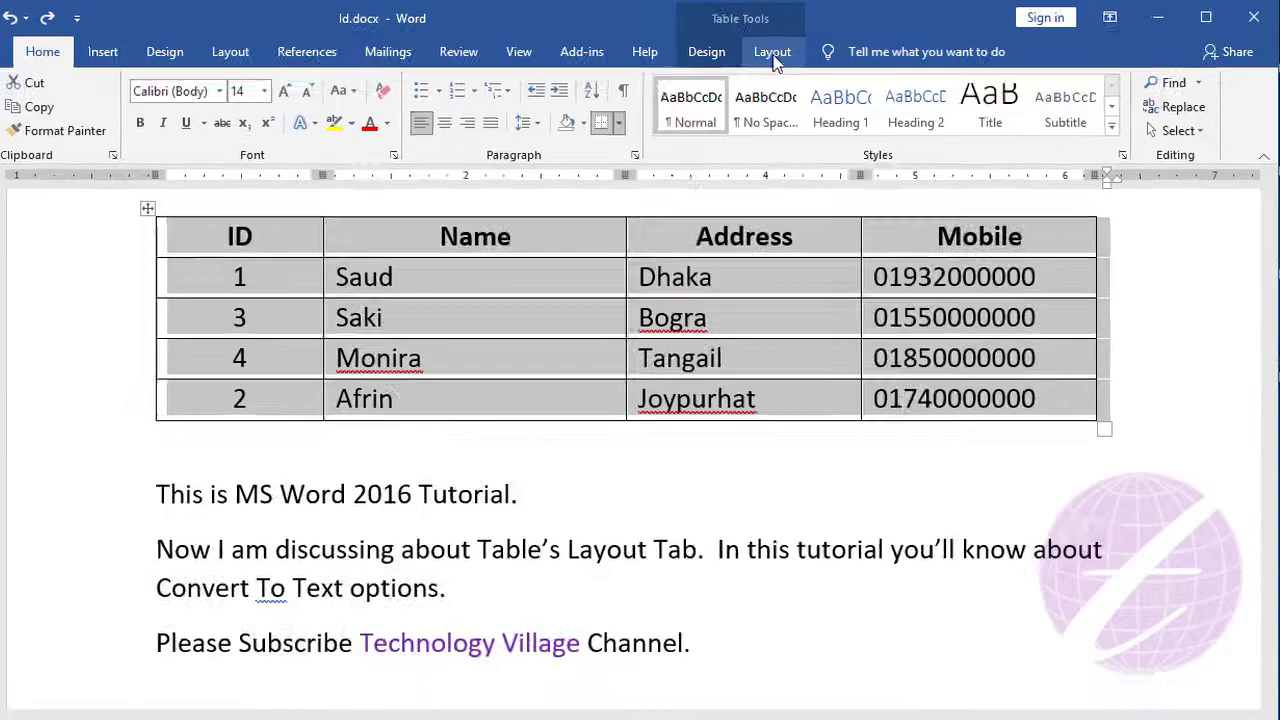
- Convert the student table to text separated by paragraph marks, one cell per line
left_click(772, 55)
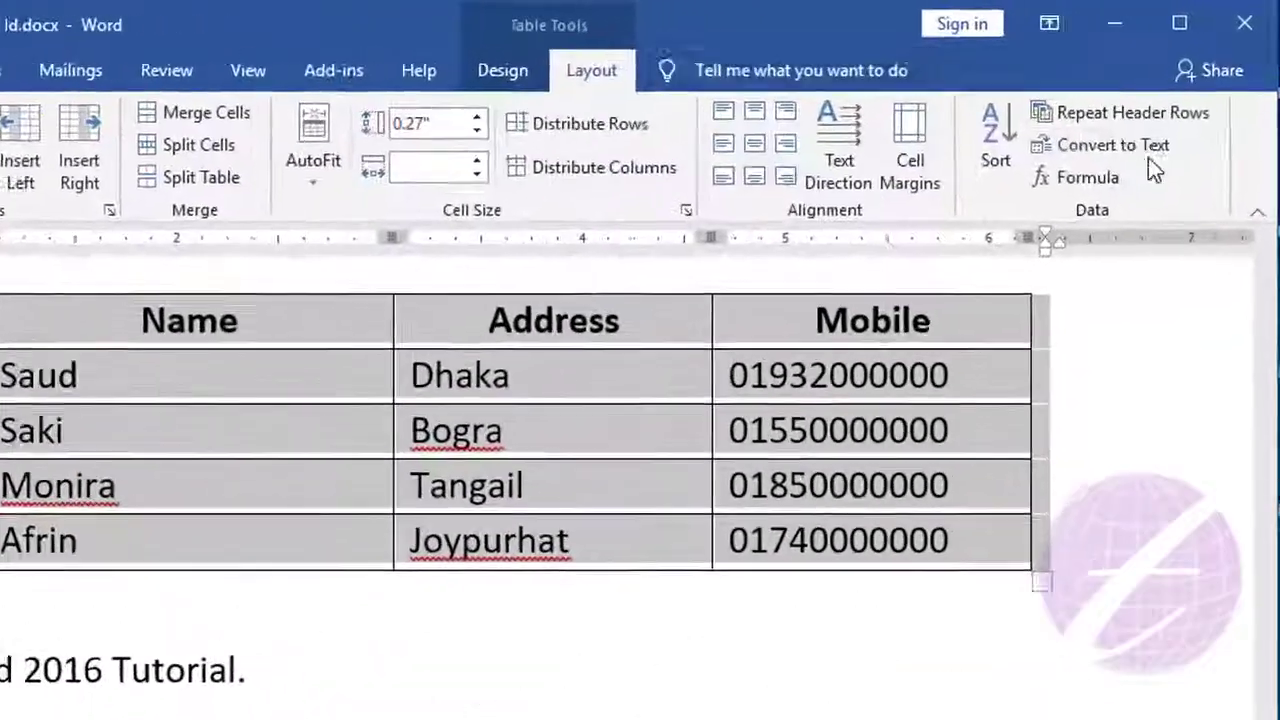
left_click(1155, 112)
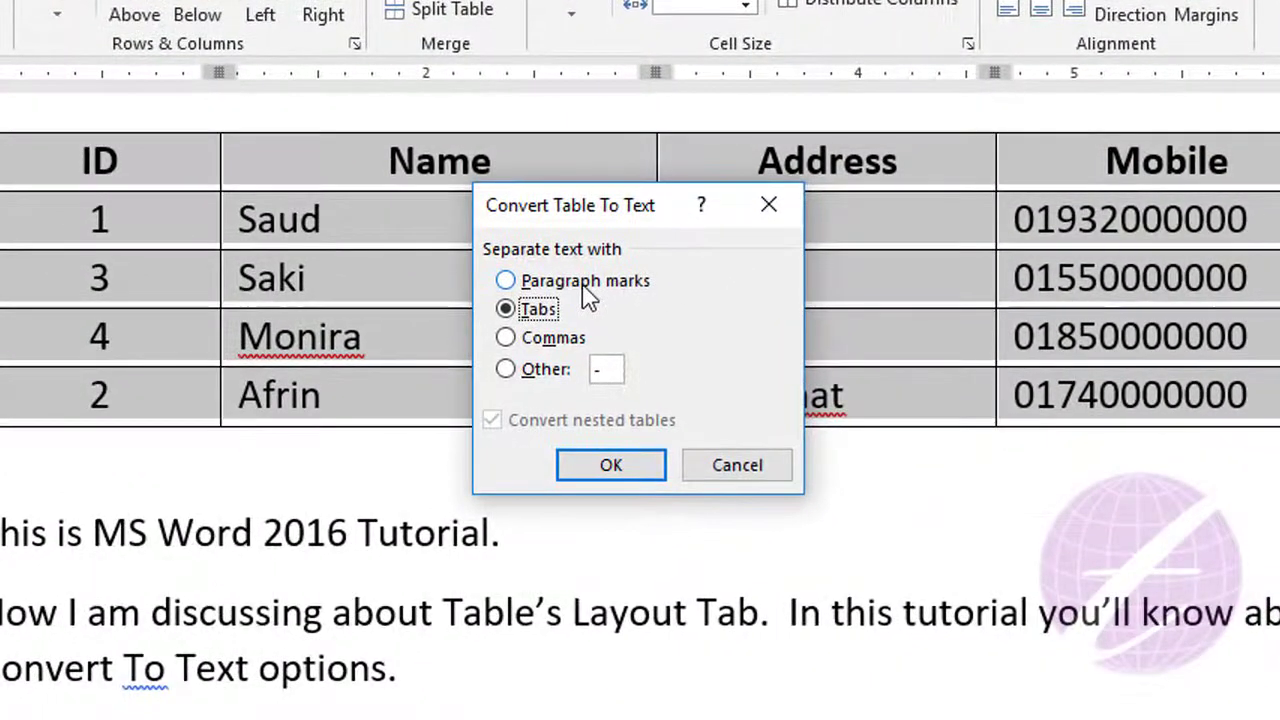
left_click(588, 290)
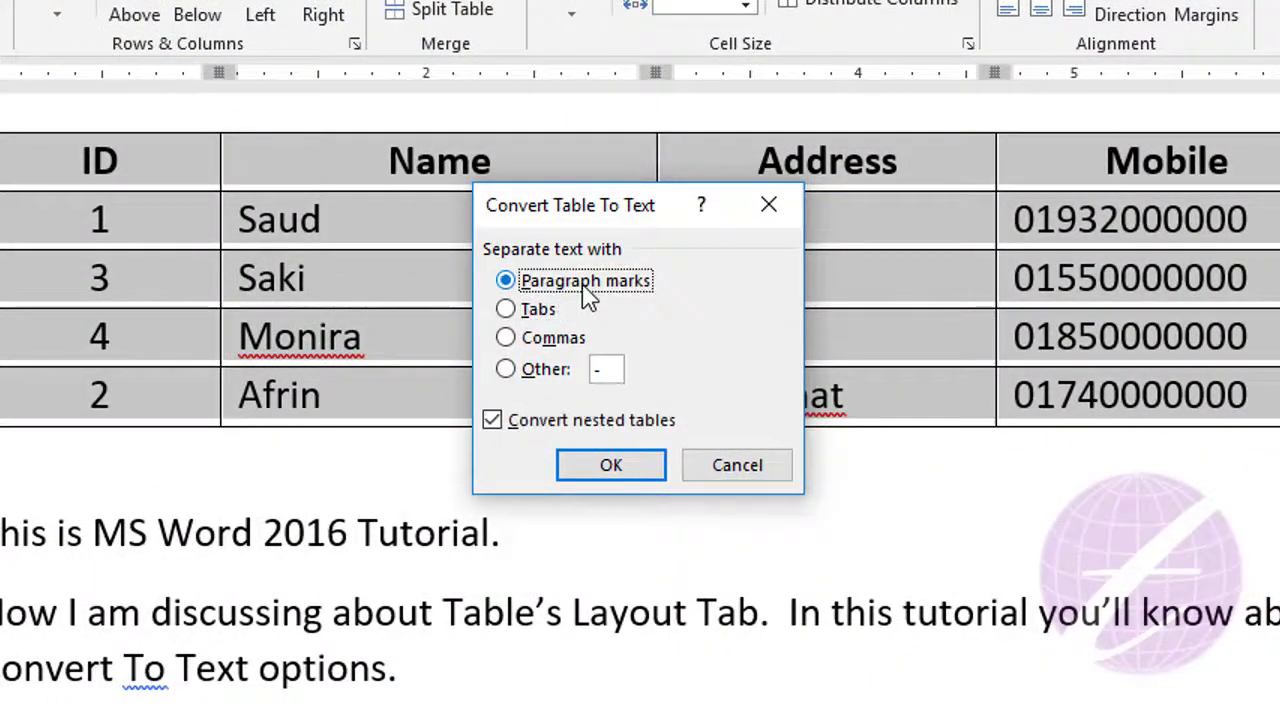
left_click(607, 465)
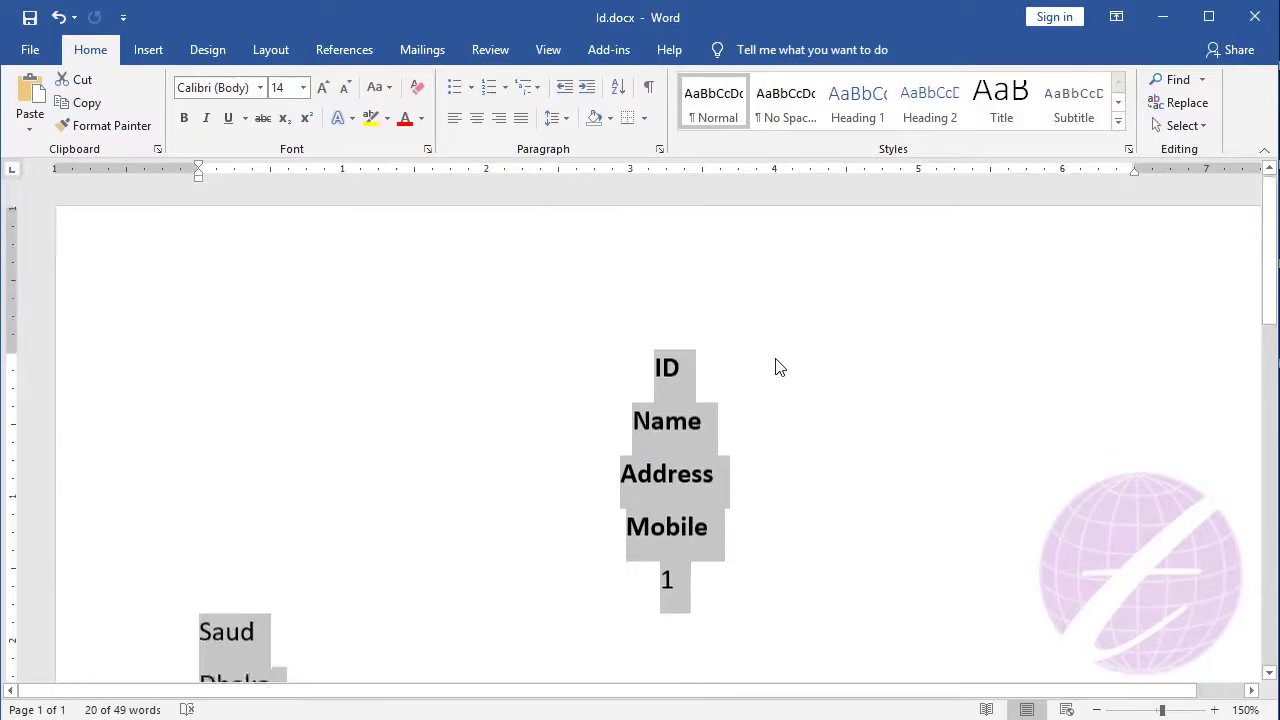
- Scroll through the converted text to review each cell value on its own line
scroll(775, 365, "down", 3)
scroll(750, 390, "down", 3)
scroll(743, 403, "up", 3)
scroll(730, 360, "up", 1)
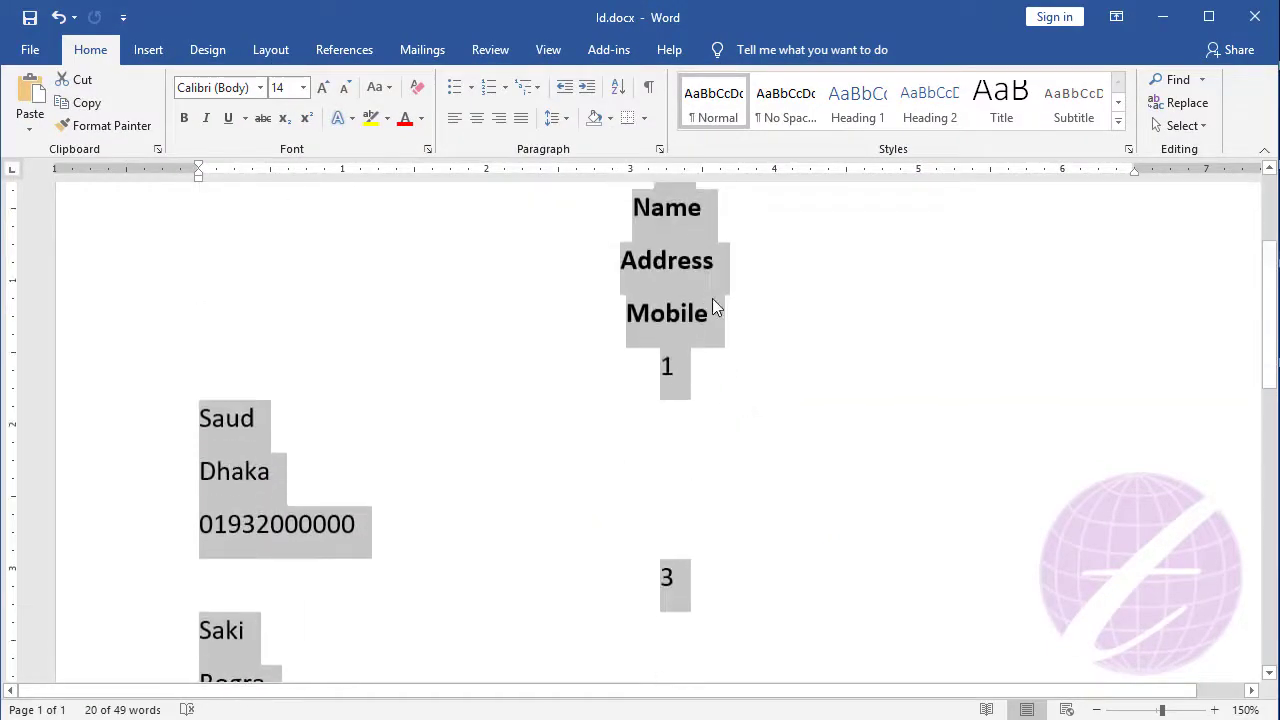
scroll(712, 312, "up", 3)
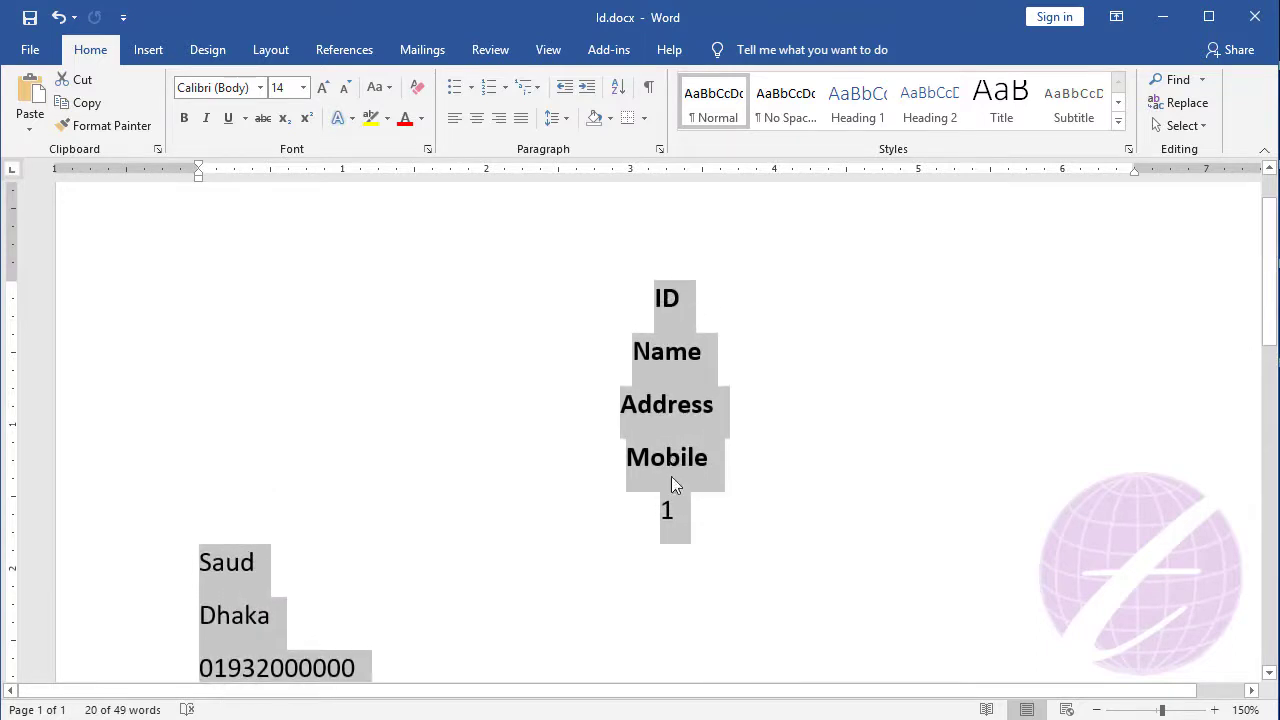
scroll(680, 440, "down", 7)
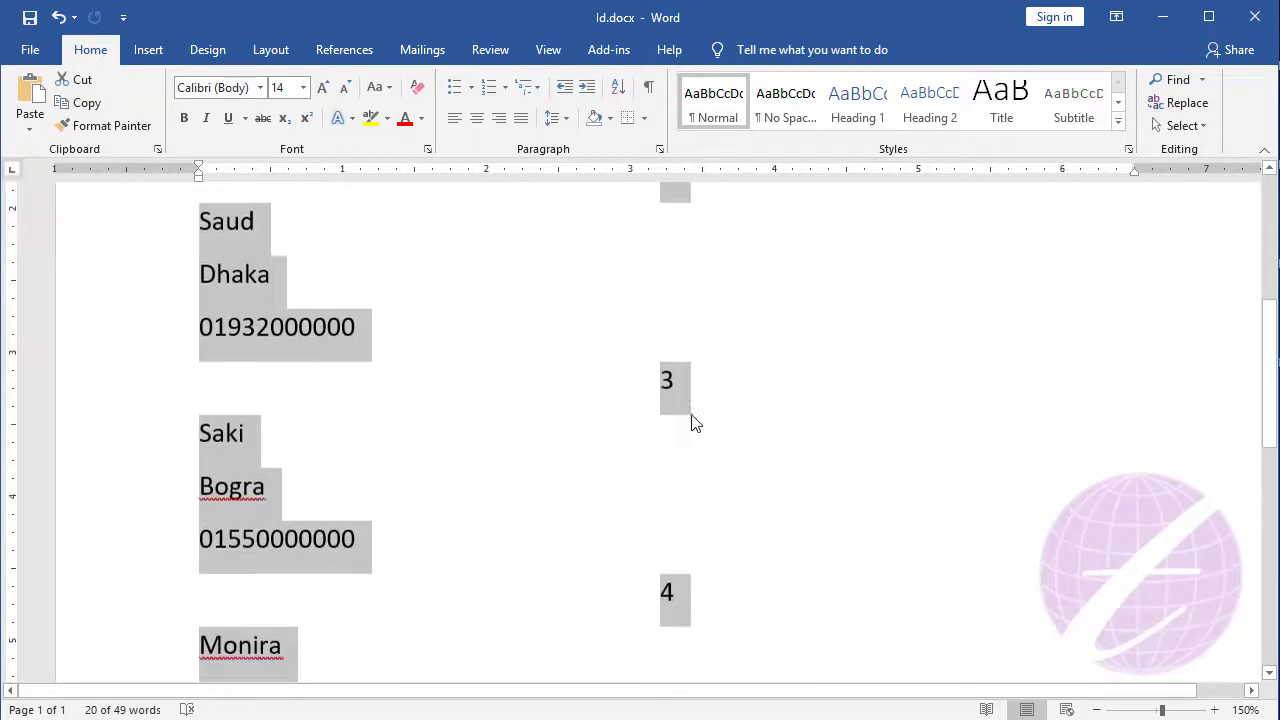
scroll(690, 390, "up", 3)
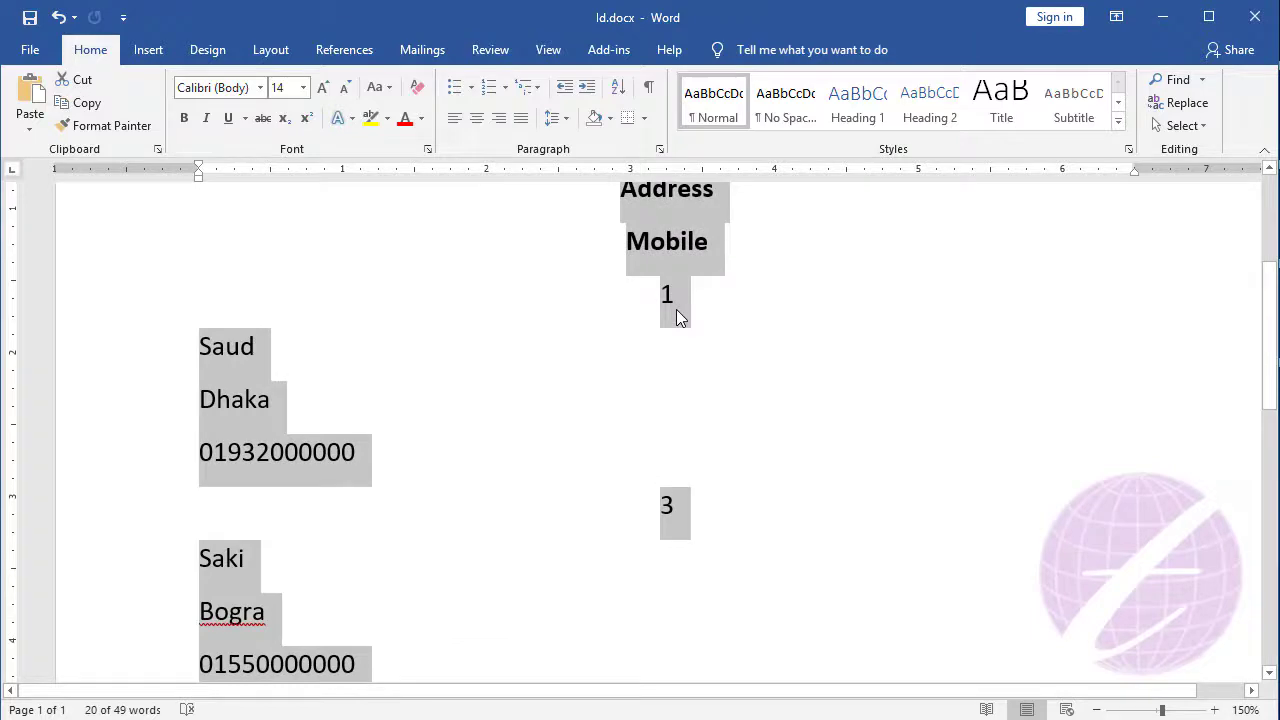
scroll(248, 465, "down", 3)
scroll(400, 480, "down", 10)
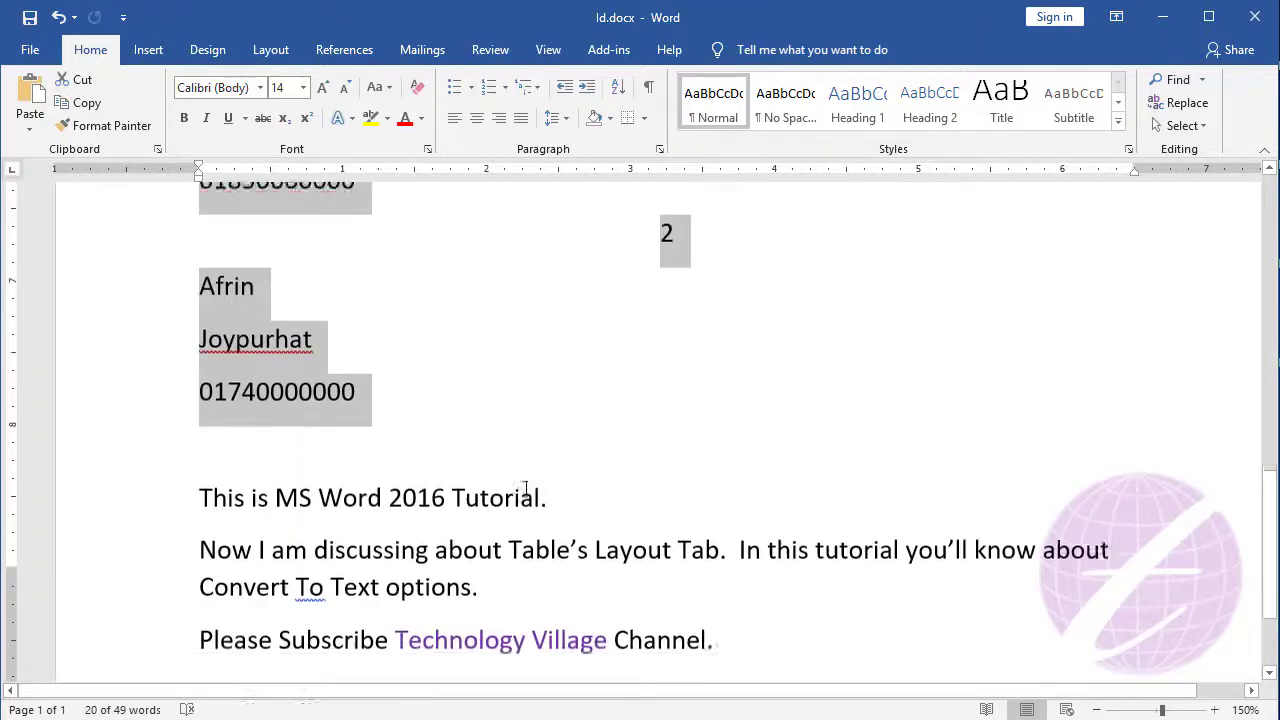
scroll(540, 466, "down", 3)
scroll(565, 472, "up", 13)
scroll(565, 472, "up", 4)
- Restore the four-column table, then convert it to comma-separated text with one line per row
key("ctrl+z")
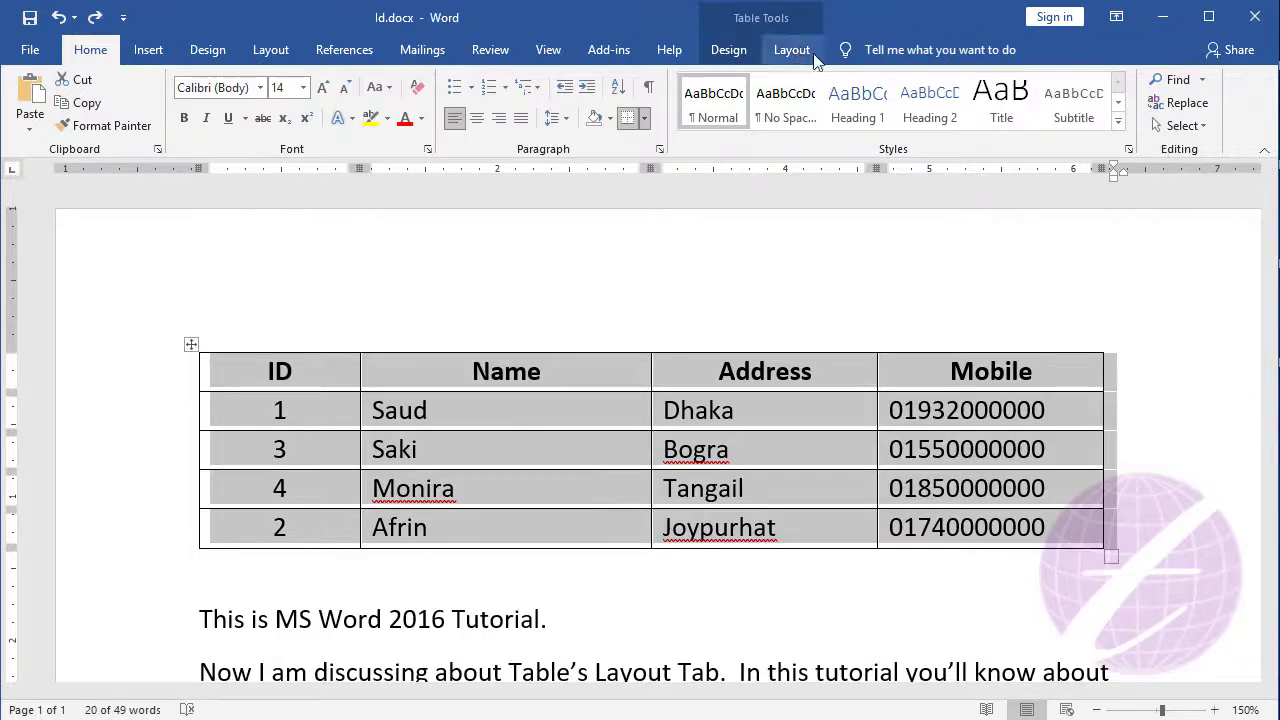
left_click(805, 52)
left_click(1158, 103)
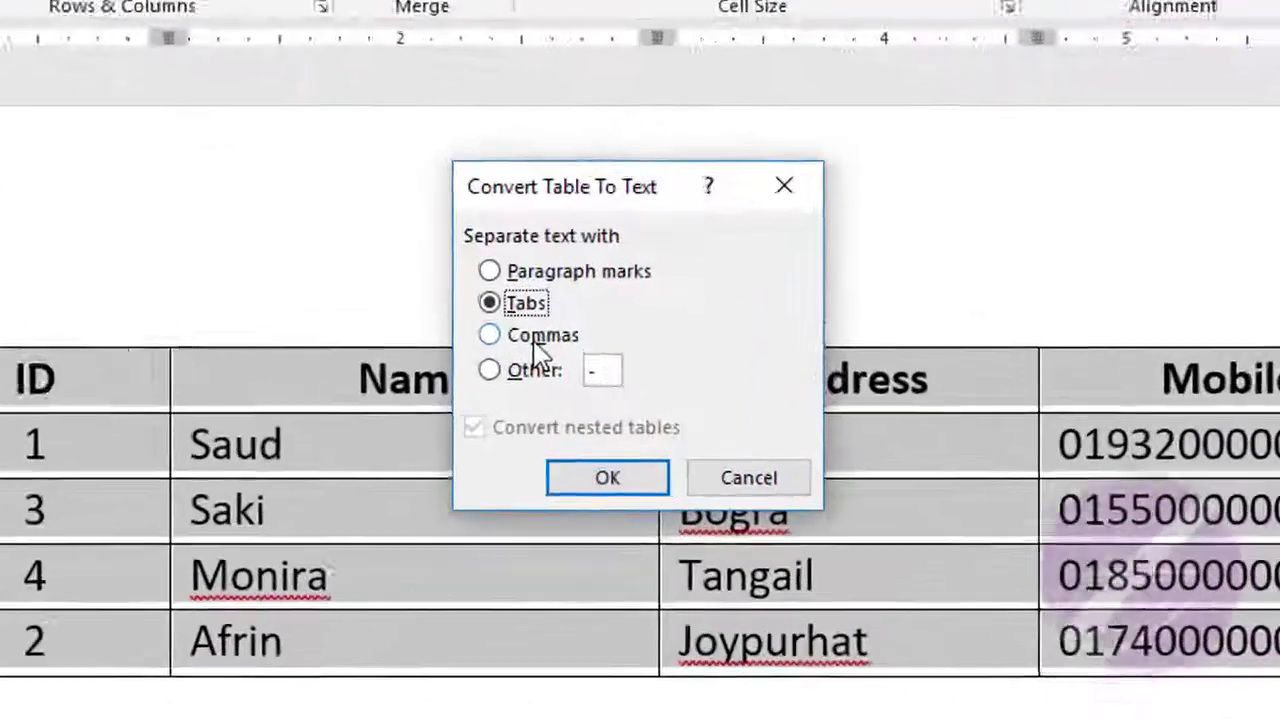
left_click(572, 350)
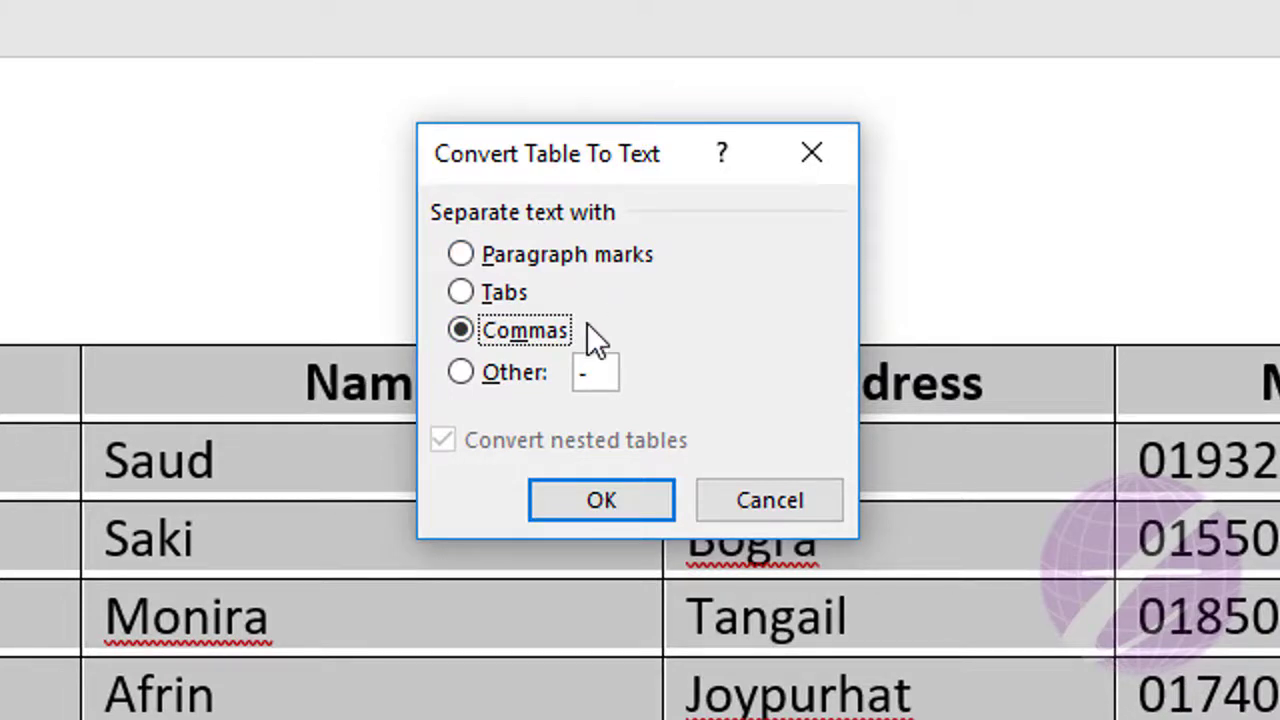
left_click(599, 505)
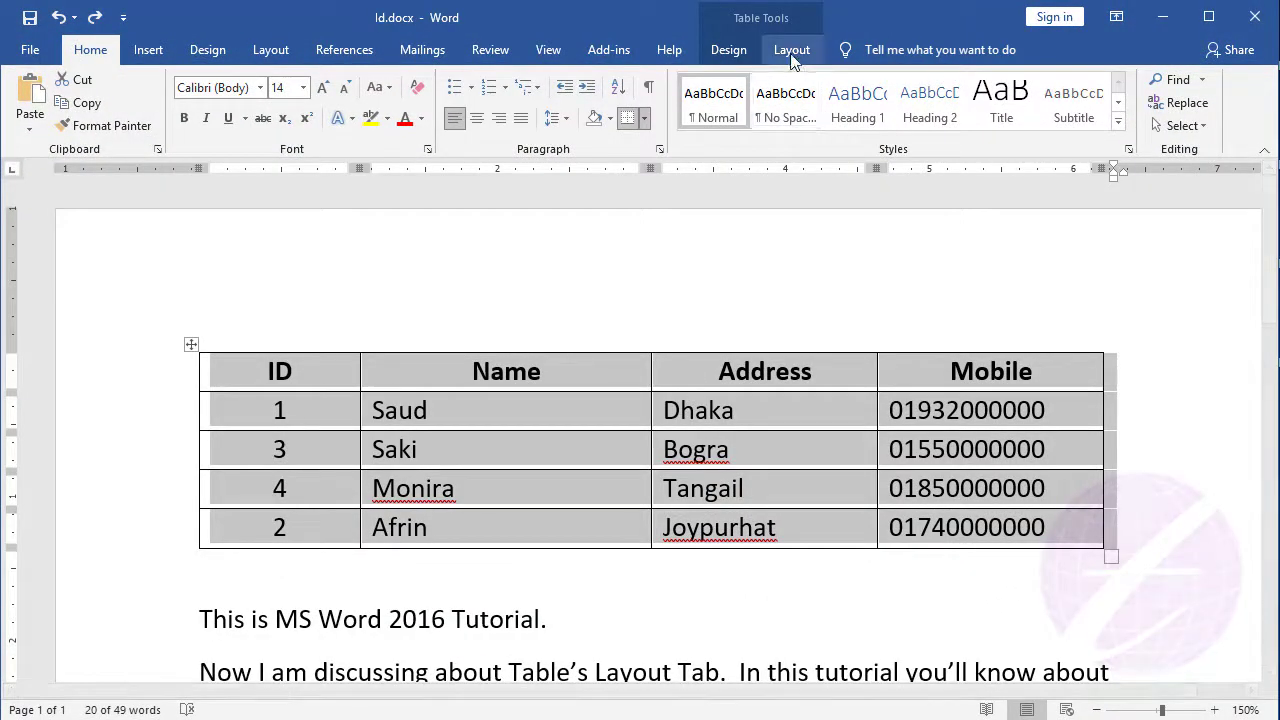
left_click(791, 52)
left_click(1112, 104)
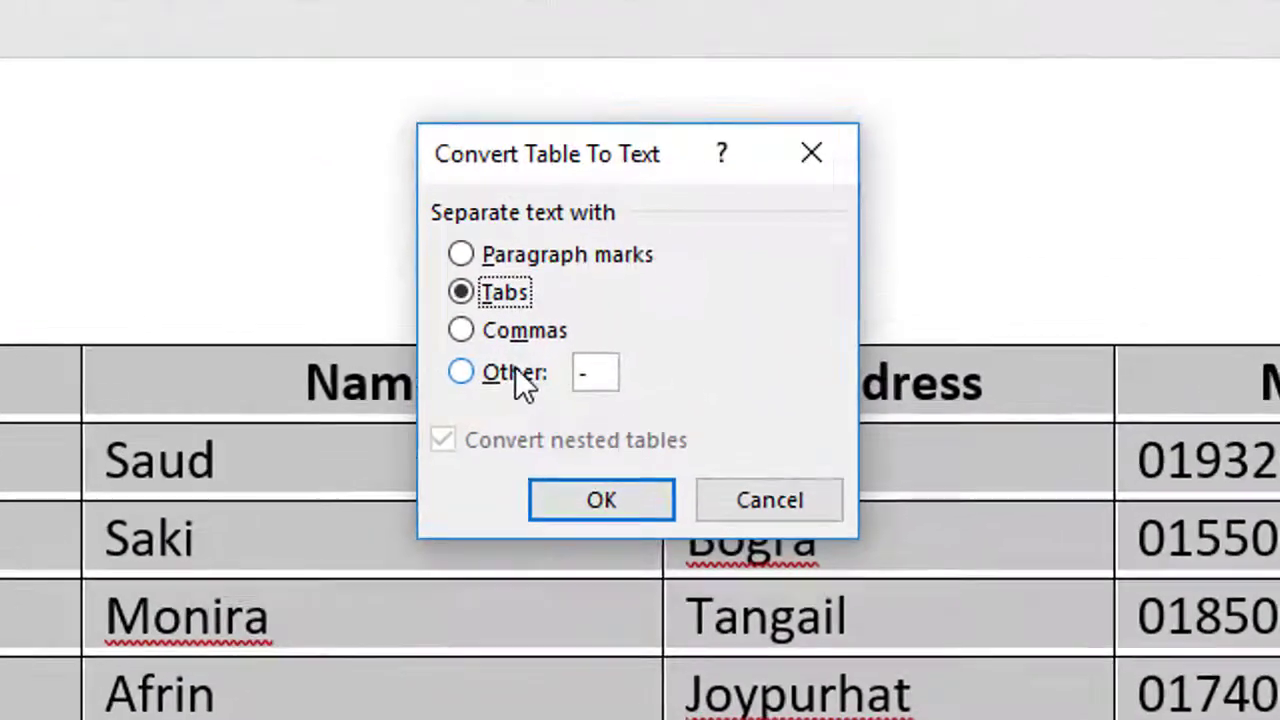
left_click(580, 368)
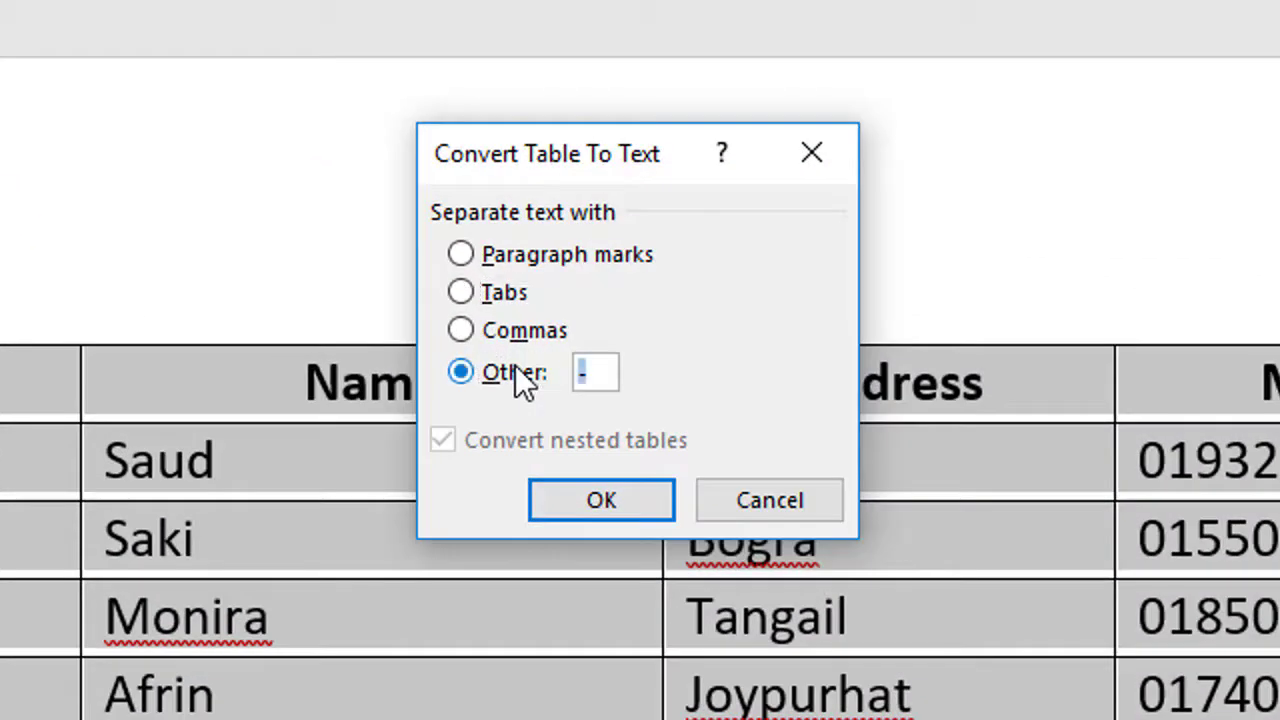
left_click(603, 374)
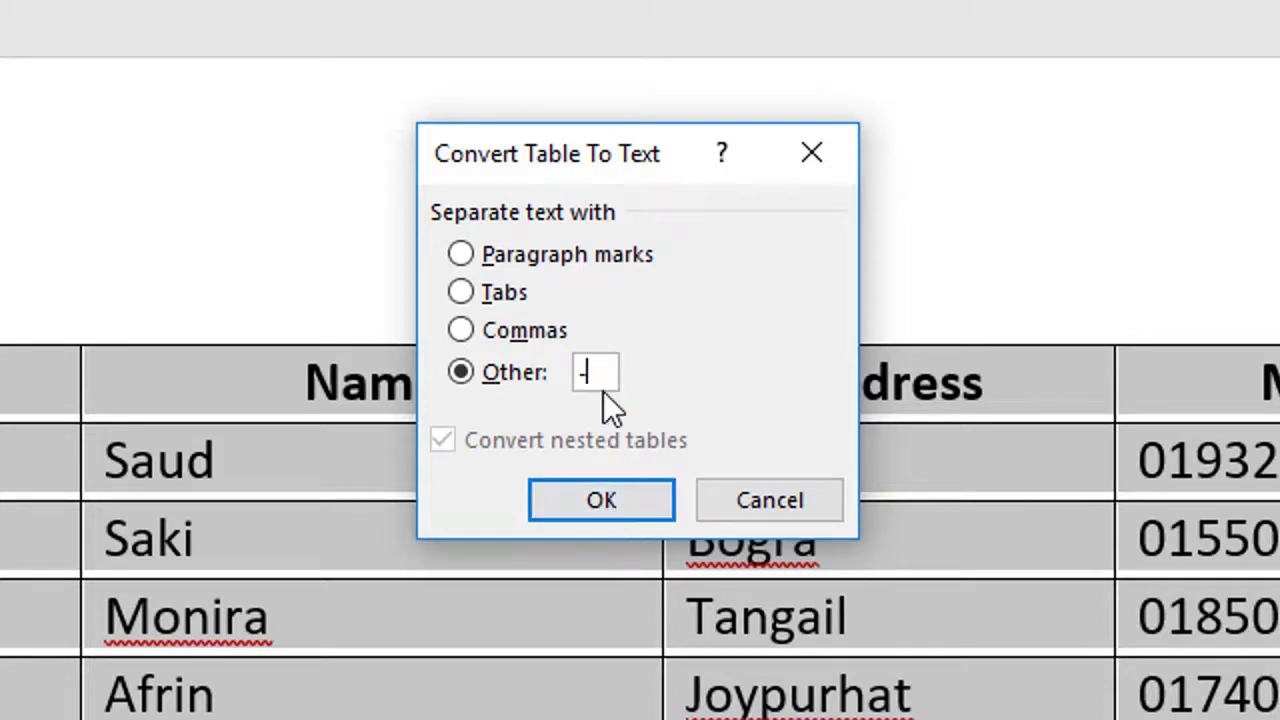
left_click(603, 493)
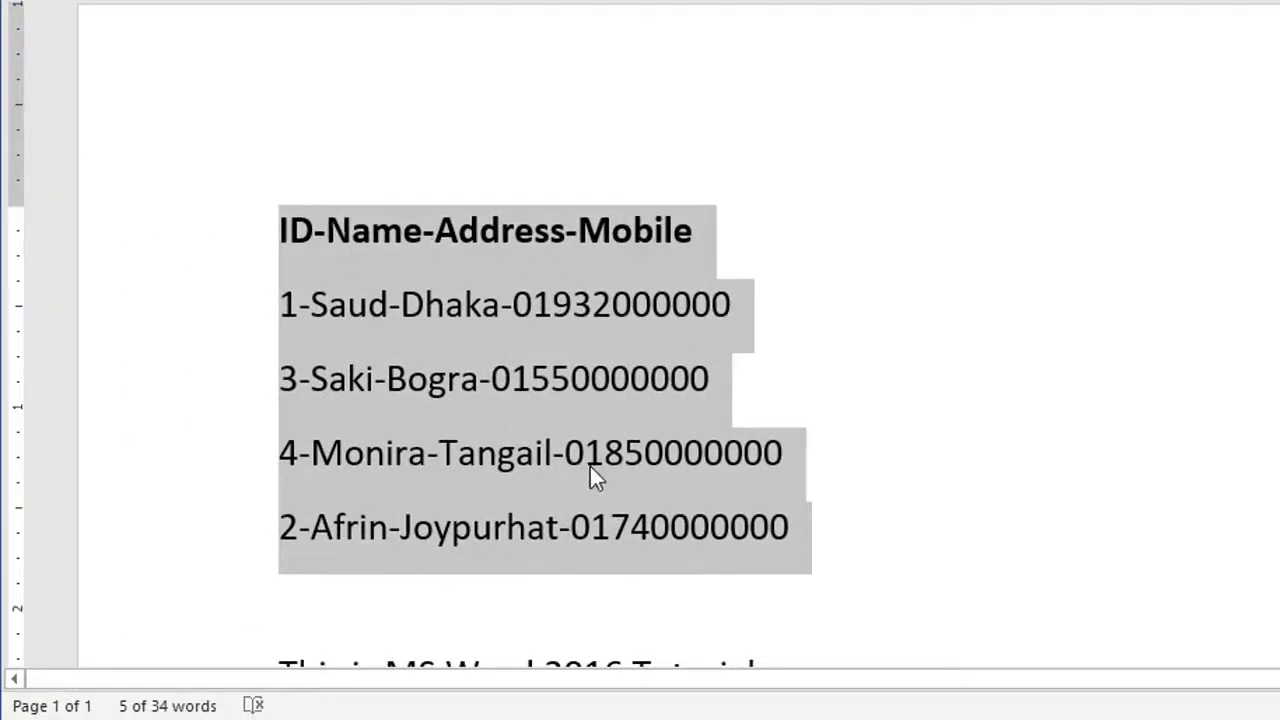
key("ctrl+z")
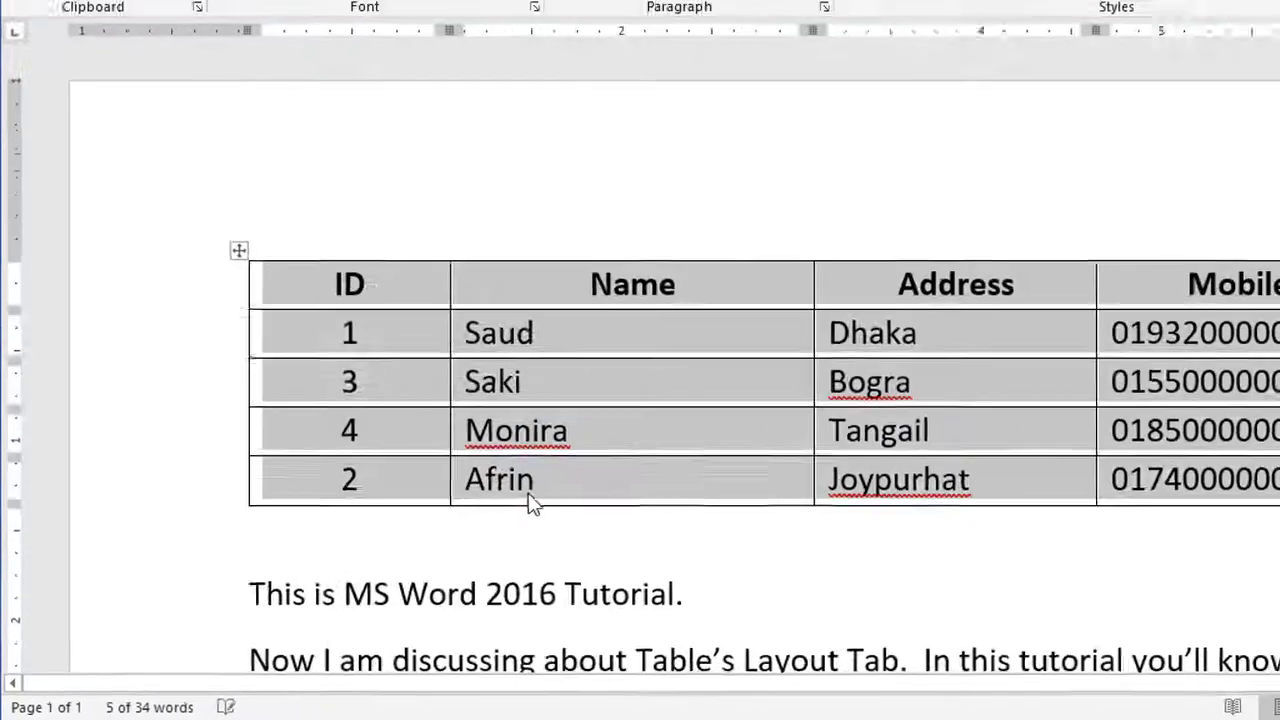
left_click(790, 50)
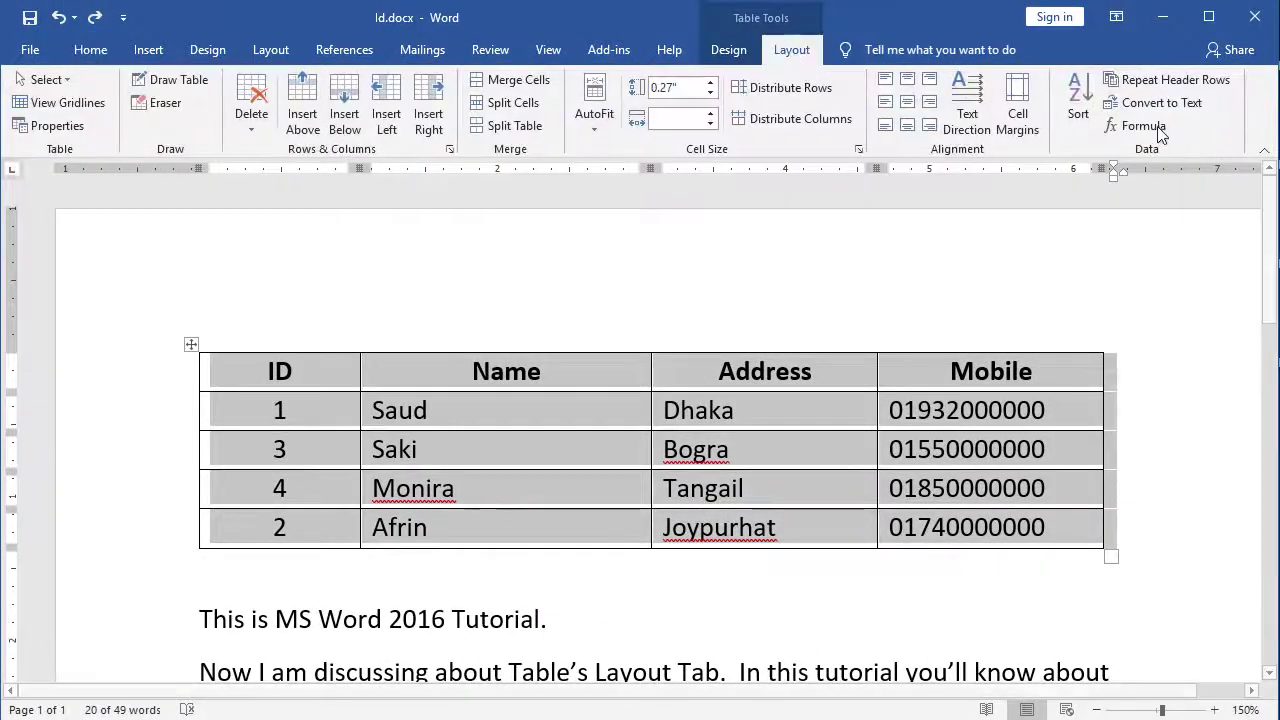